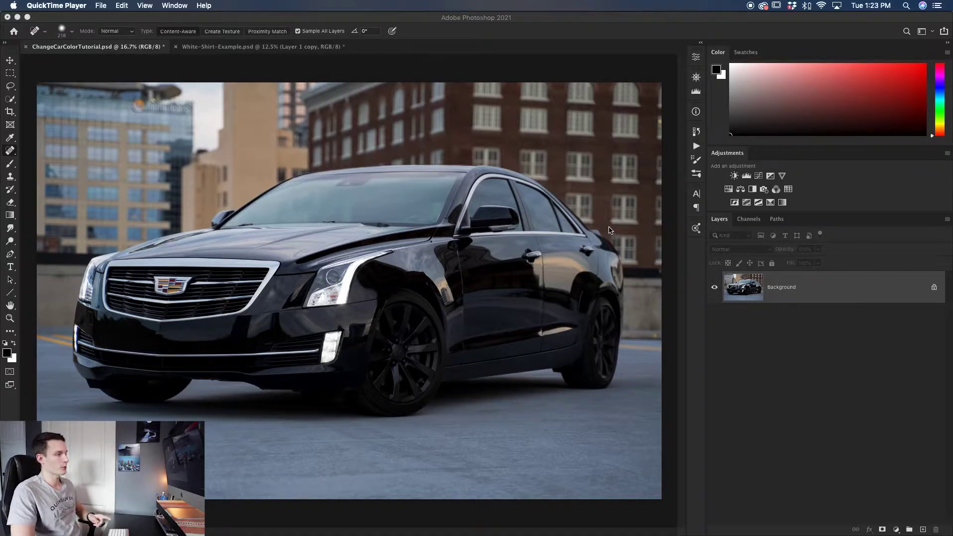
Add a Hue/Saturation layer on the Master channel with Hue -106, then hide it.
click(728, 190)
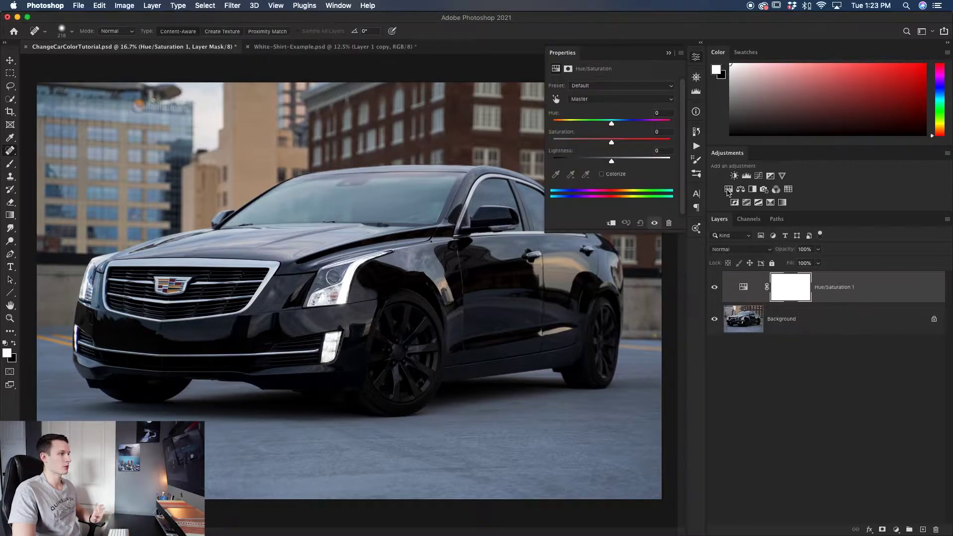
click(605, 103)
key(Escape)
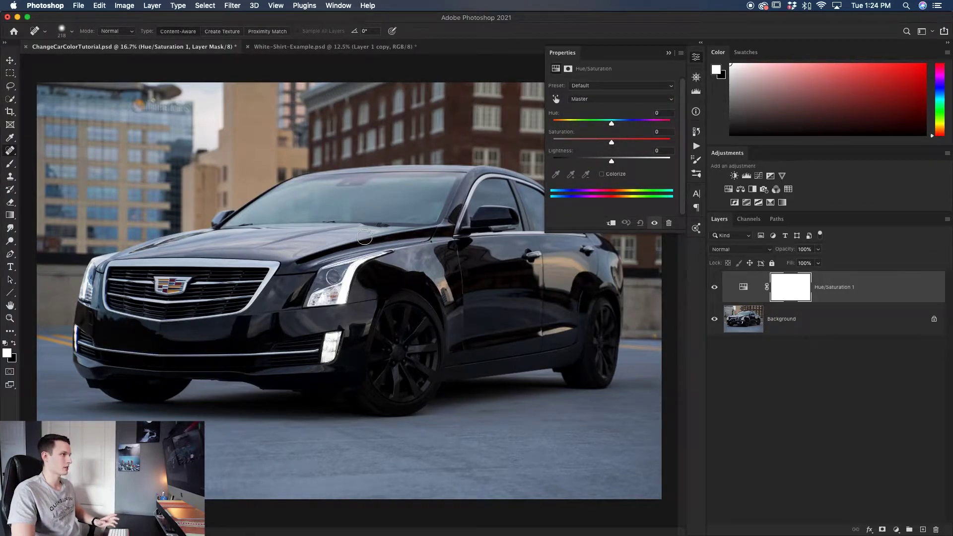
click(605, 102)
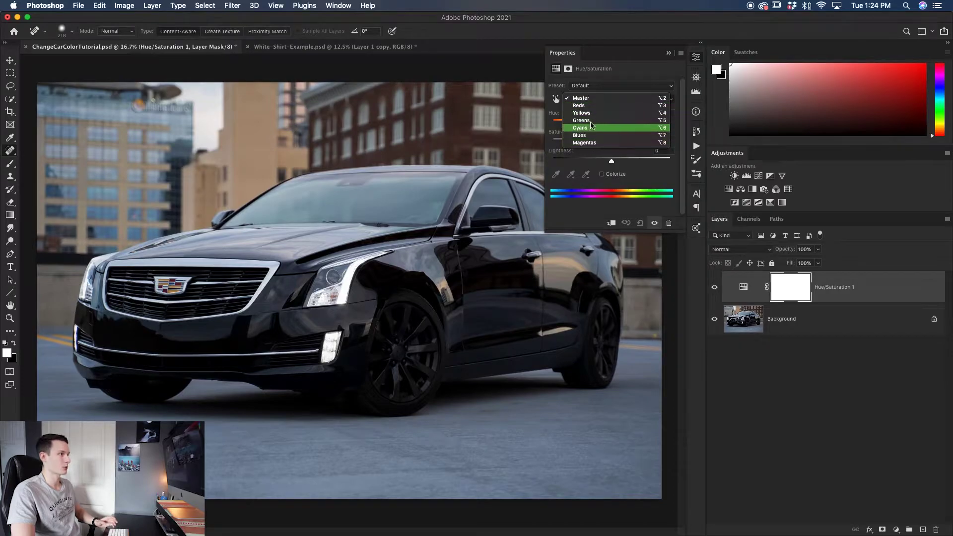
click(580, 98)
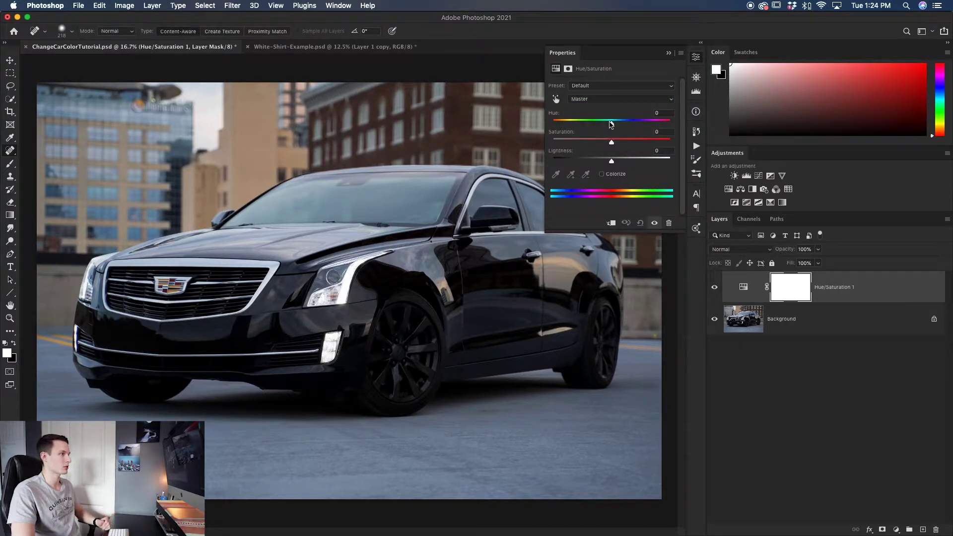
drag(610, 124, 571, 123)
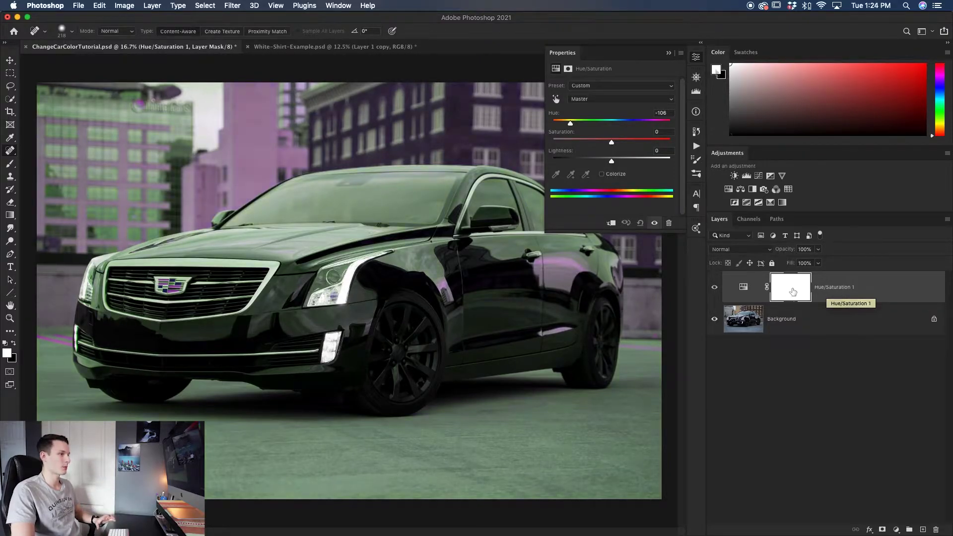
click(714, 287)
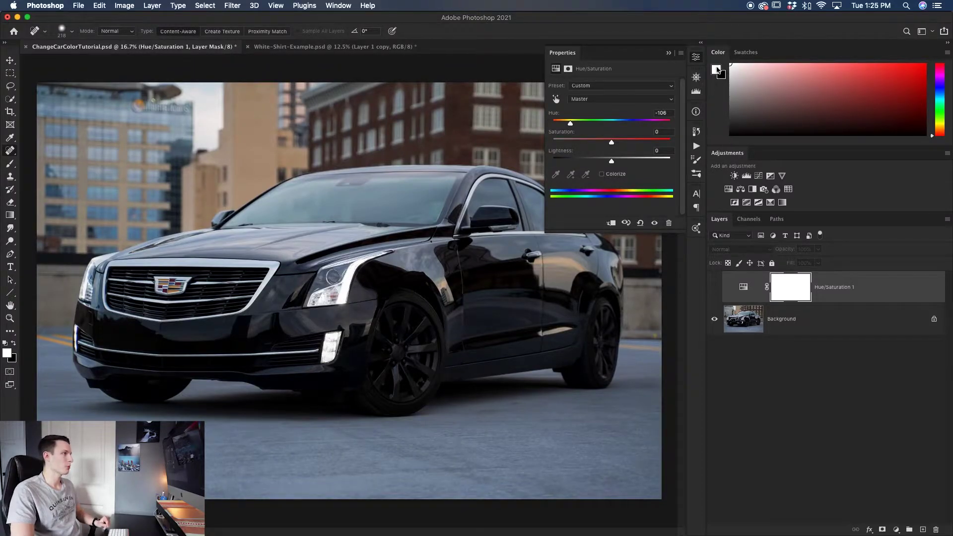
Set the foreground colour to black and collapse the Hue/Saturation properties panel.
click(715, 70)
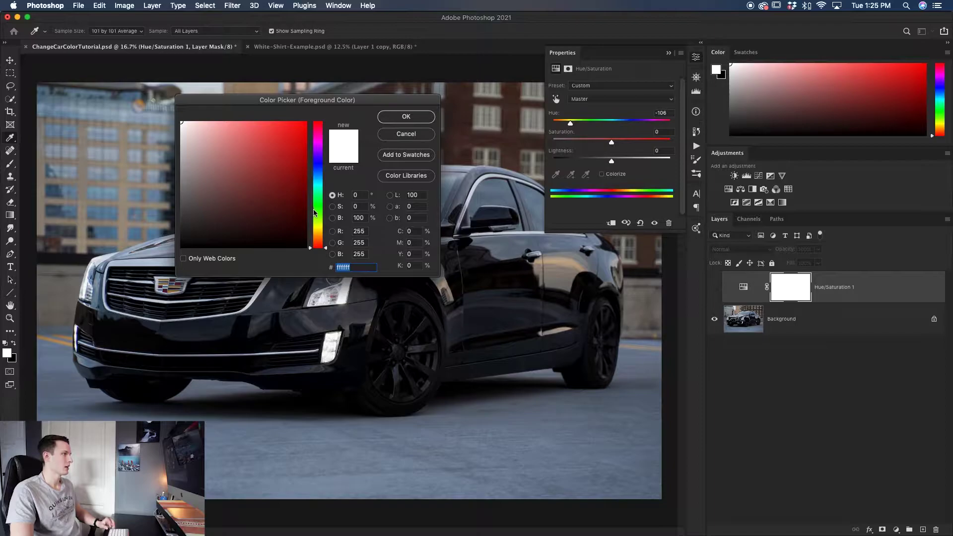
drag(243, 166, 181, 247)
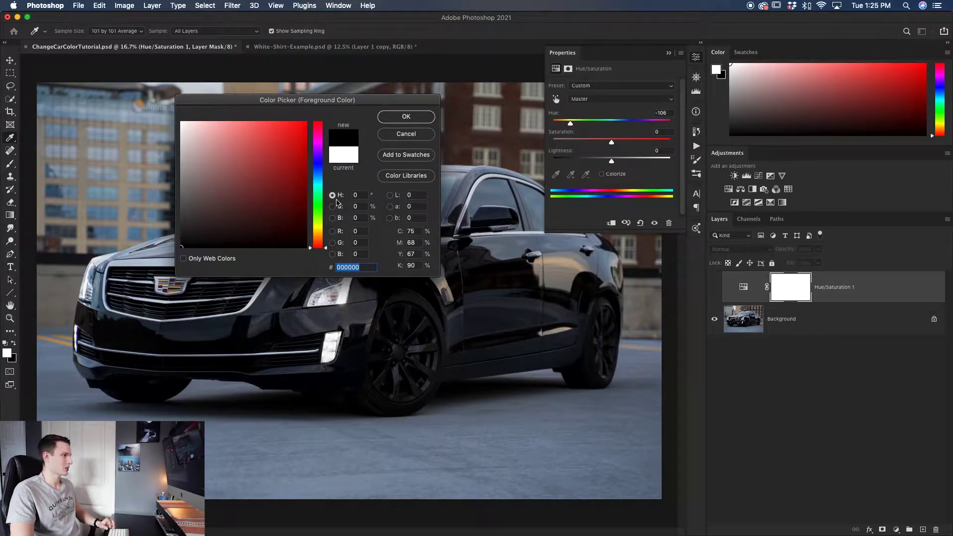
mouse_move(272, 202)
mouse_down()
mouse_move(287, 174)
mouse_move(264, 167)
mouse_up()
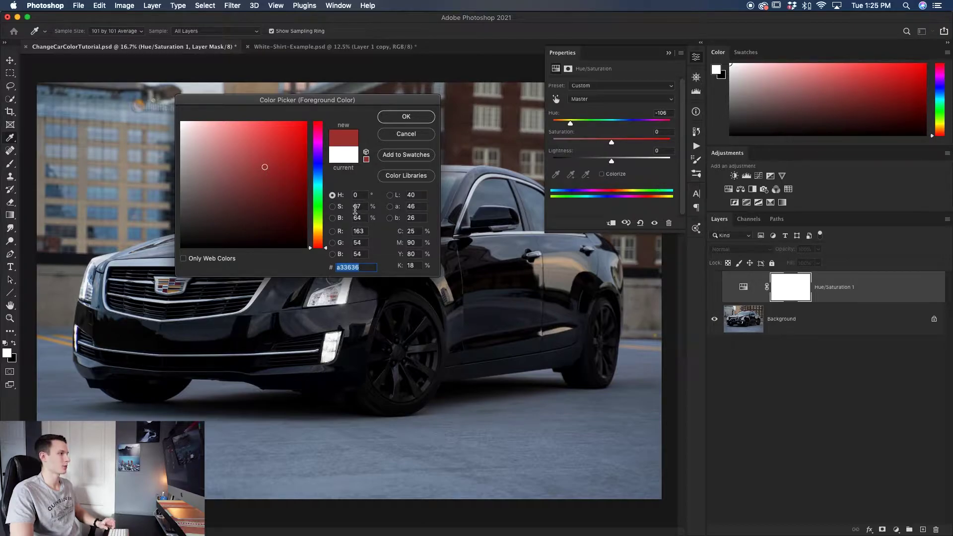
drag(269, 214, 181, 247)
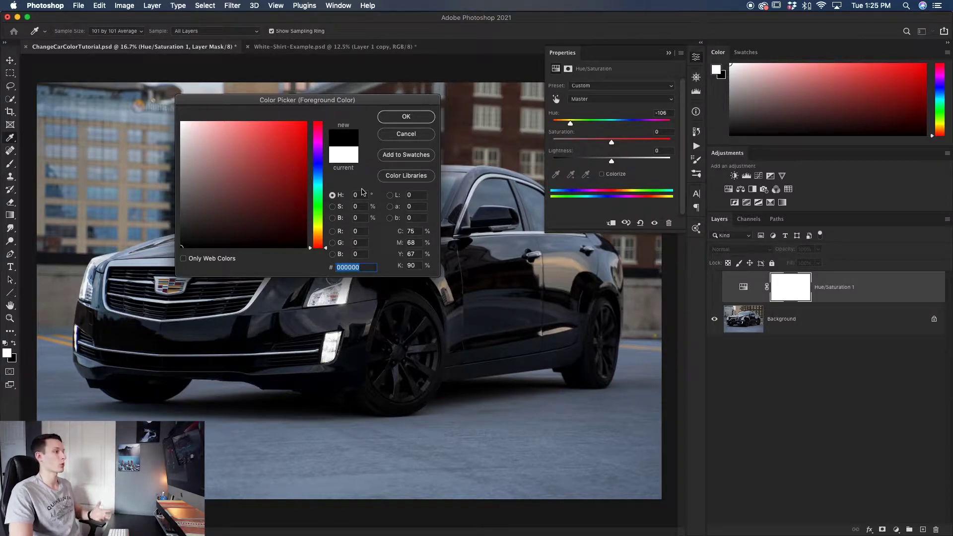
click(406, 118)
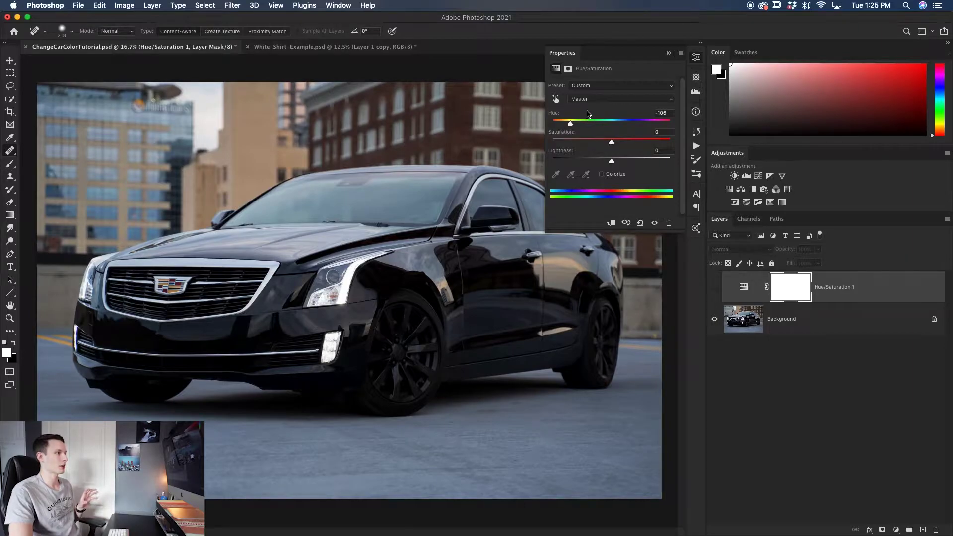
click(670, 54)
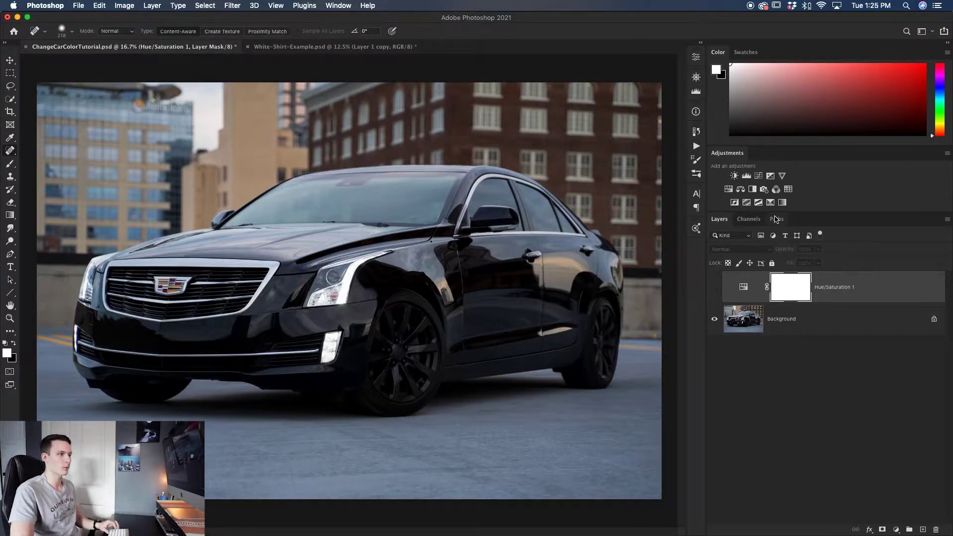
Delete the Hue/Saturation 1 layer so only the Background remains.
key(BackSpace)
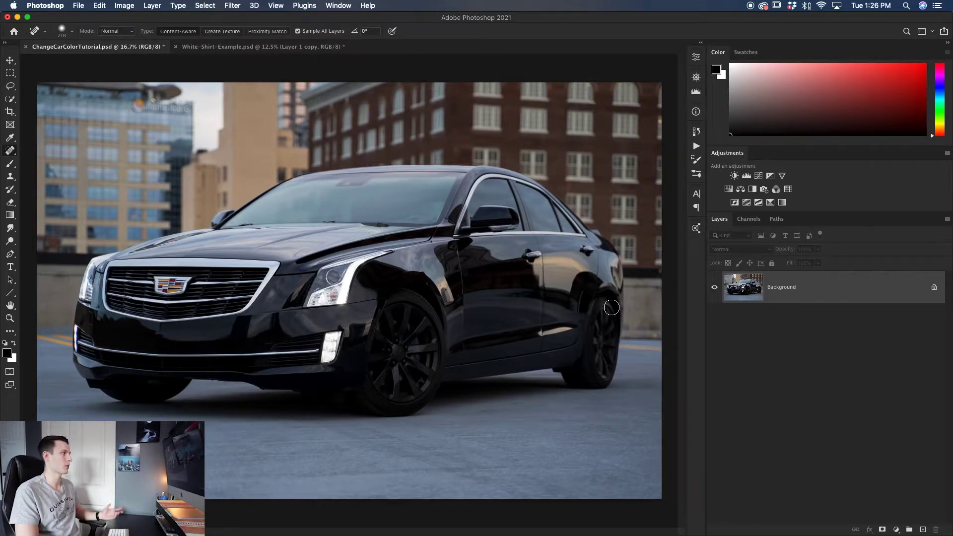
Pen-trace the car's body paintwork, excluding wheels and grille, and load the path as a selection.
key(p)
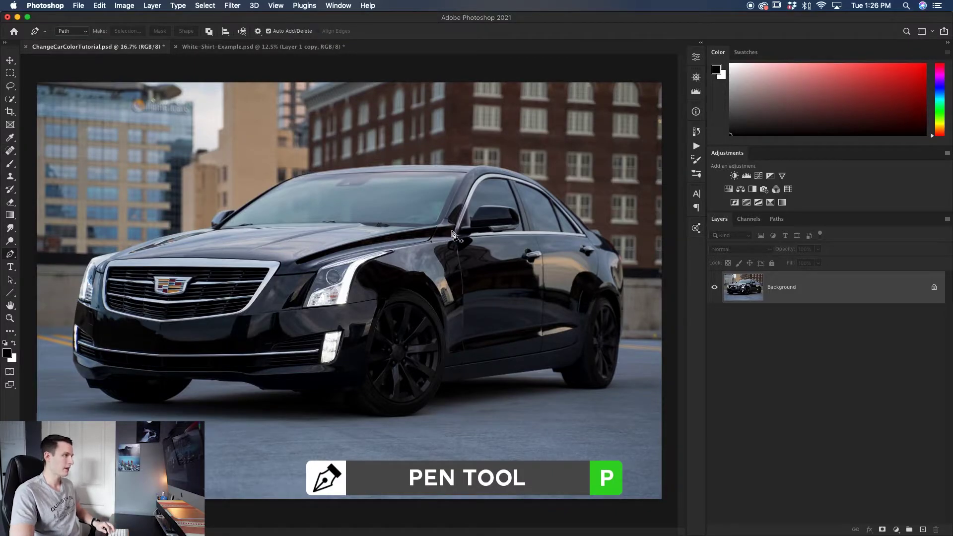
key(super+equal)
key(super+equal)
drag(151, 200, 353, 223)
click(109, 229)
click(149, 215)
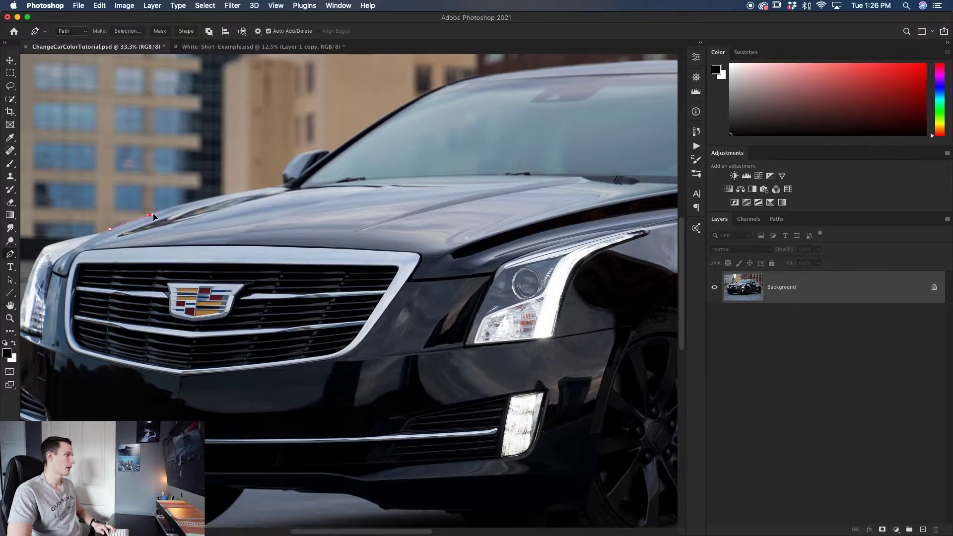
click(203, 200)
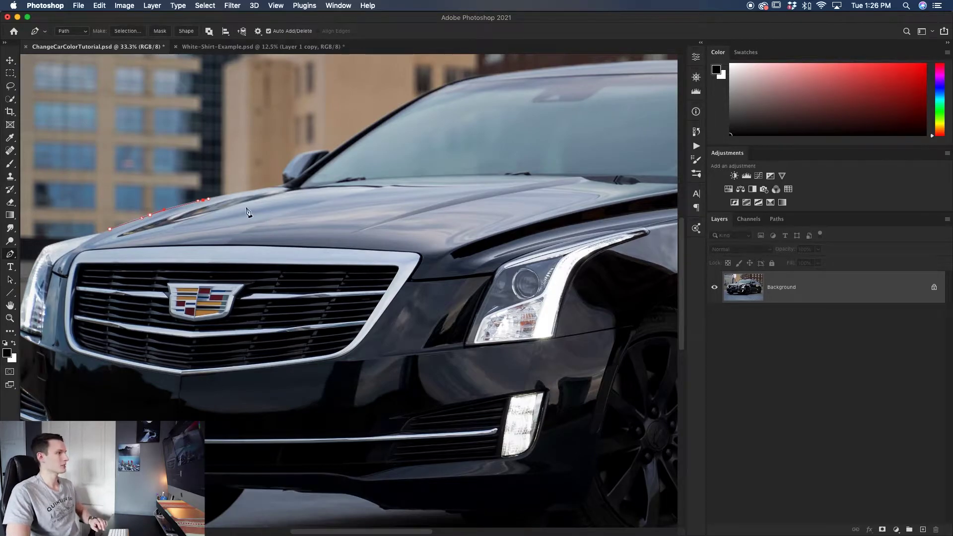
drag(468, 174, 342, 271)
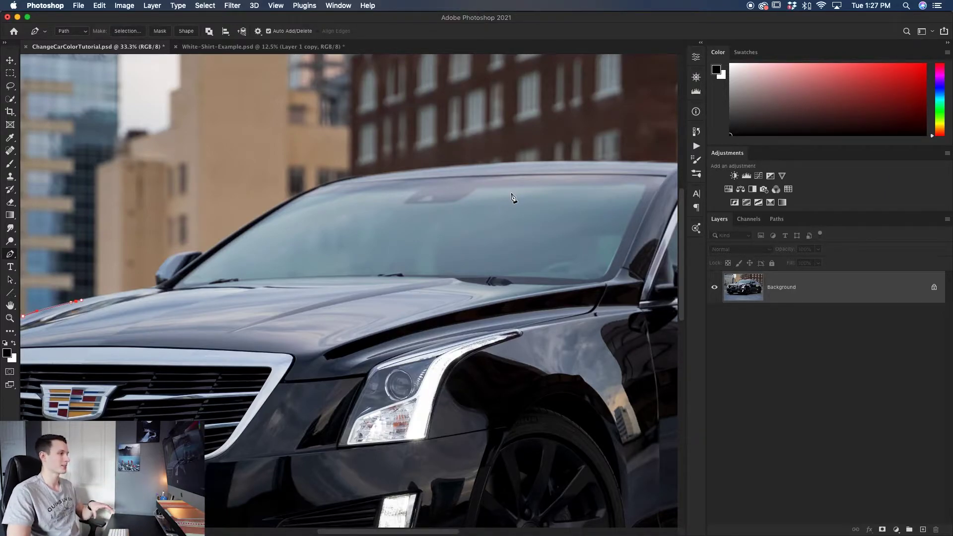
key(super+minus)
key(super+minus)
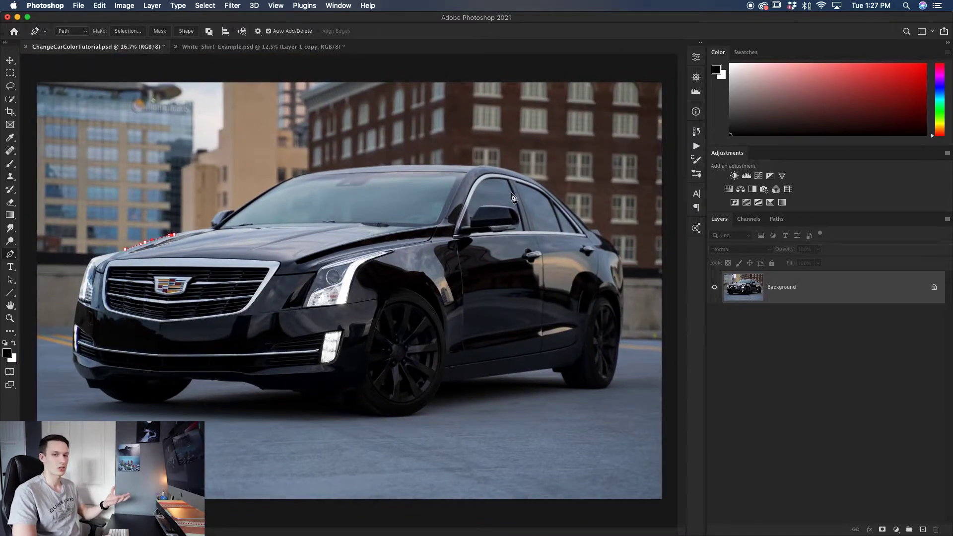
key(super+Return)
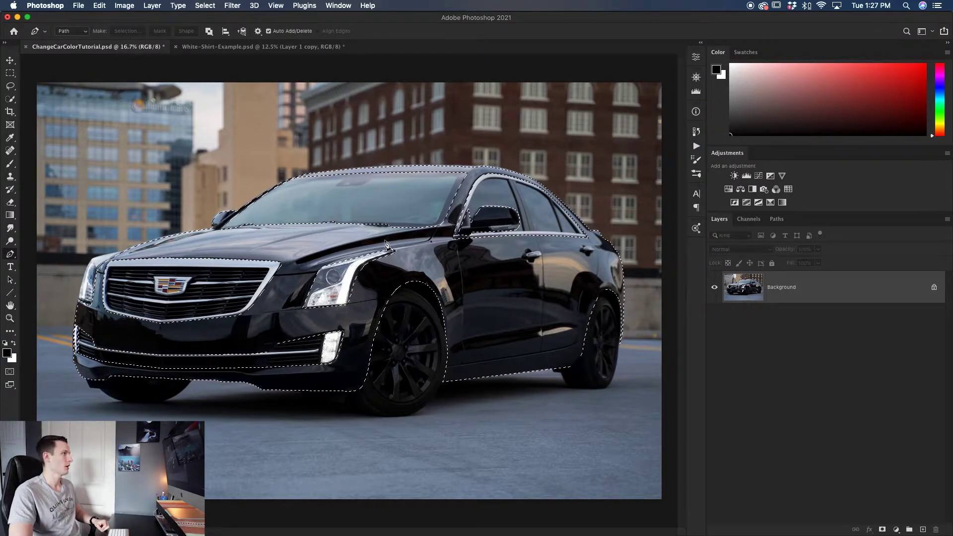
click(158, 6)
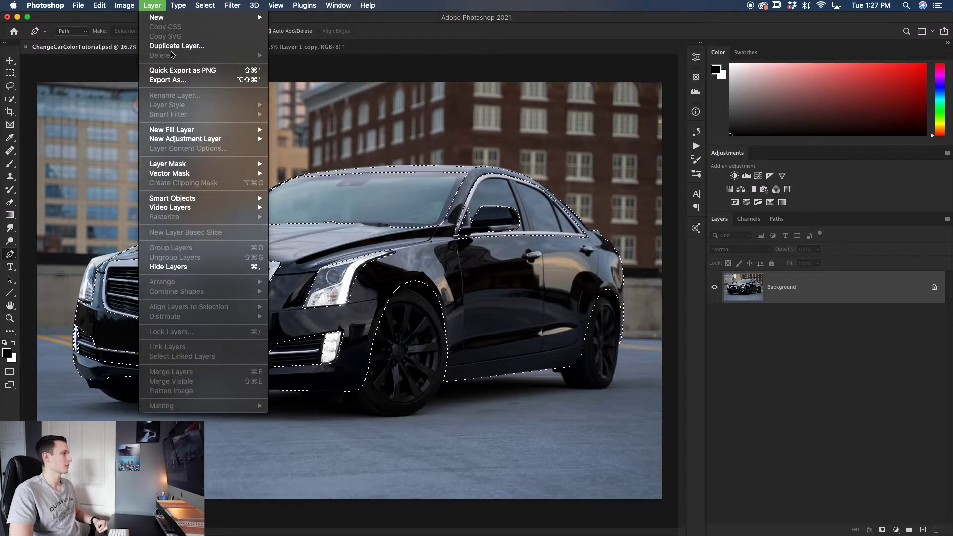
Create a Solid Color fill layer named Color Fill 1 masked to the car selection.
mouse_move(197, 133)
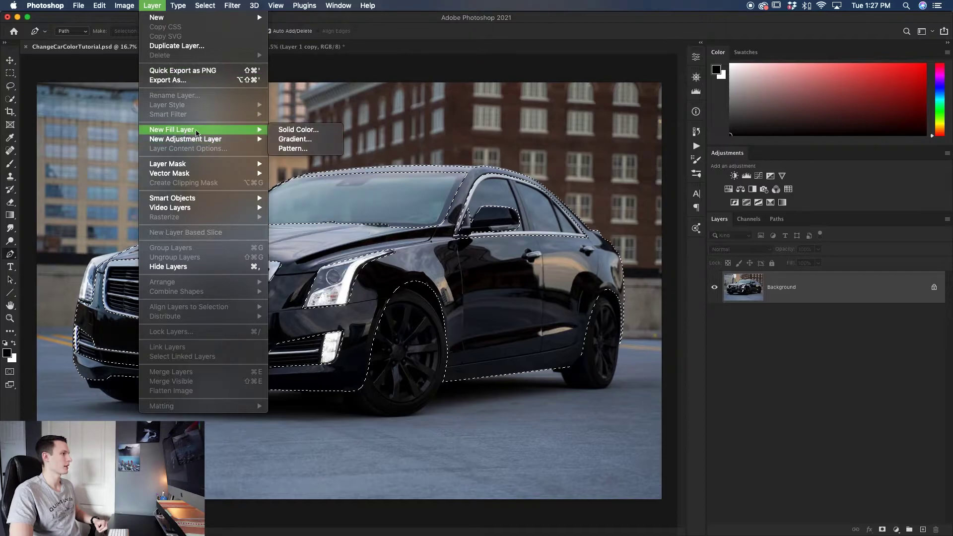
click(320, 133)
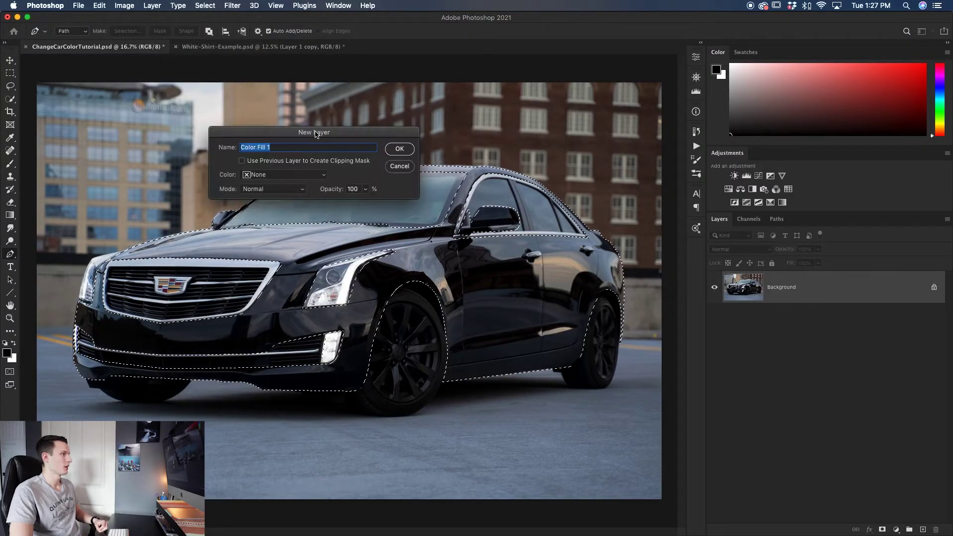
click(399, 149)
drag(361, 102, 583, 131)
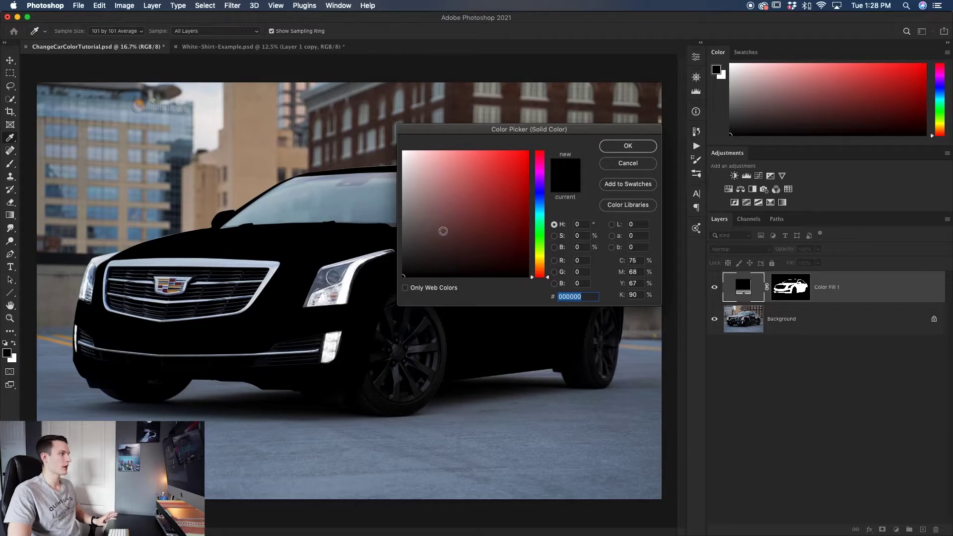
Set Color Fill 1 to bright red cd1b1b.
drag(443, 231, 512, 175)
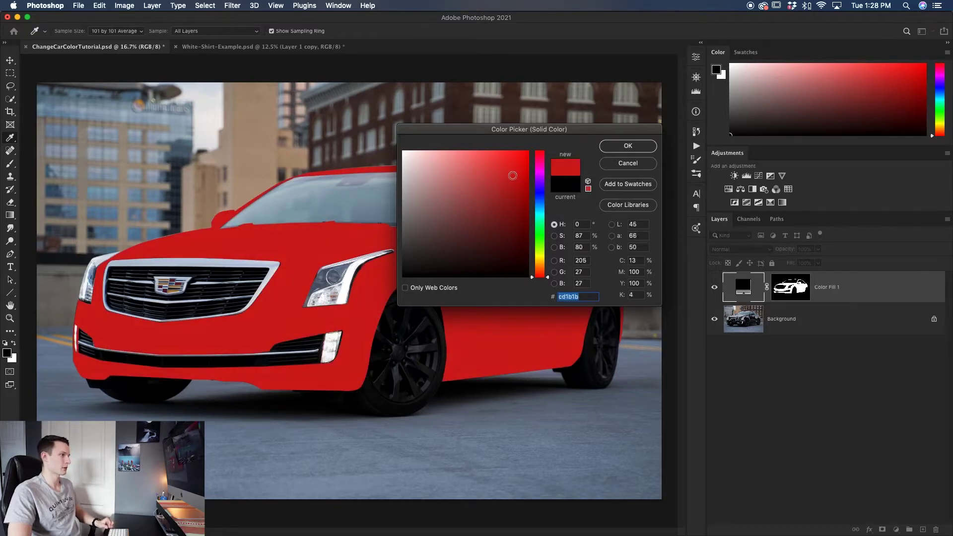
click(627, 146)
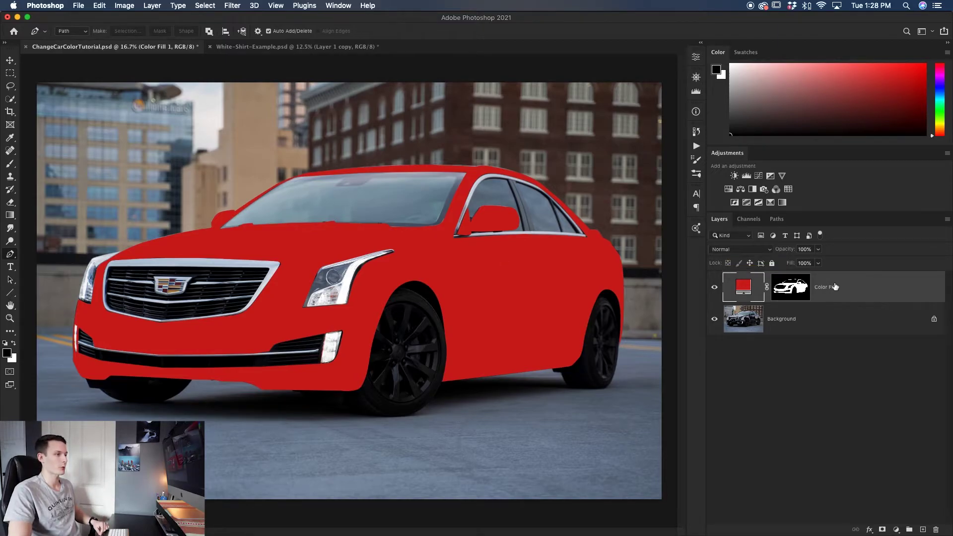
Set Color Fill 1's blend mode to Color and add a Levels adjustment layer above it.
click(749, 252)
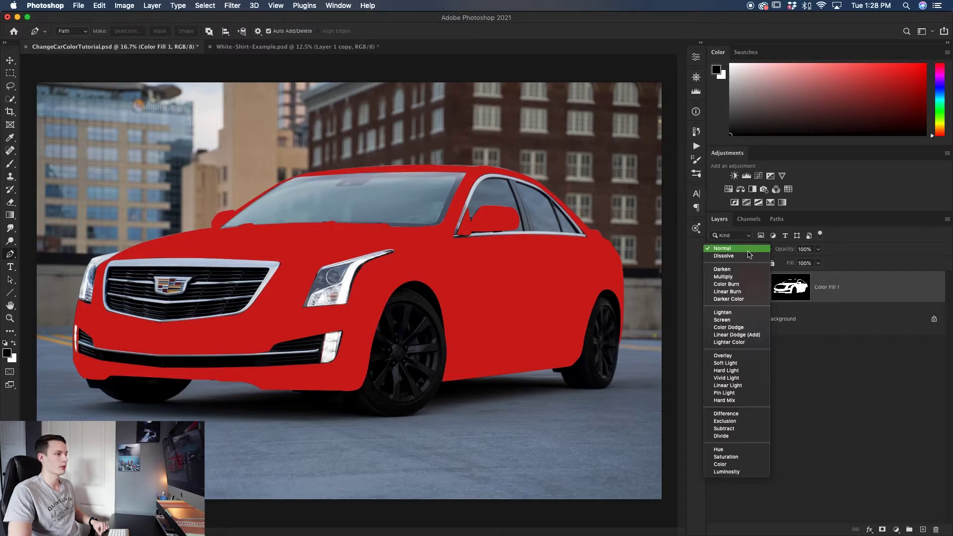
click(724, 465)
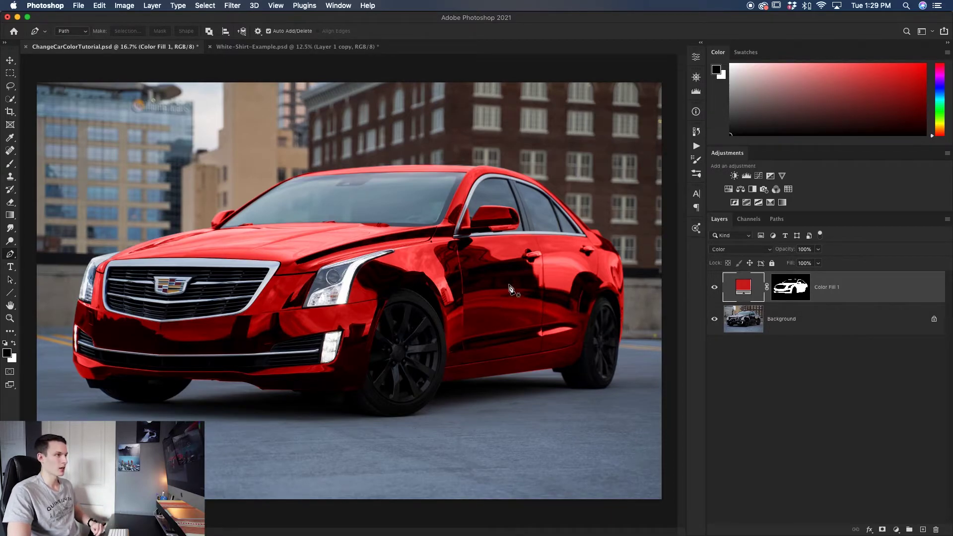
click(746, 177)
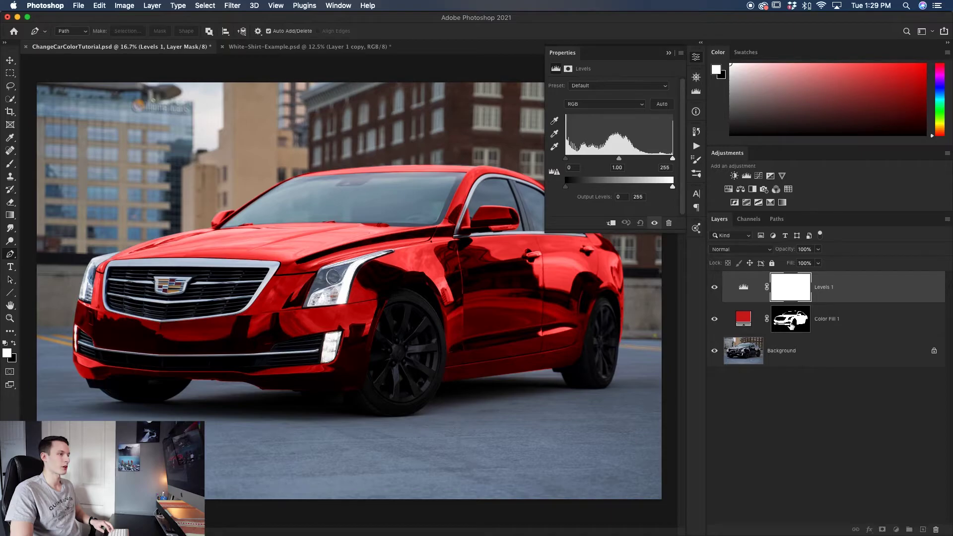
Copy the car mask onto Levels 1 and set its input levels to 0, 1.38 and 181.
drag(791, 323, 789, 292)
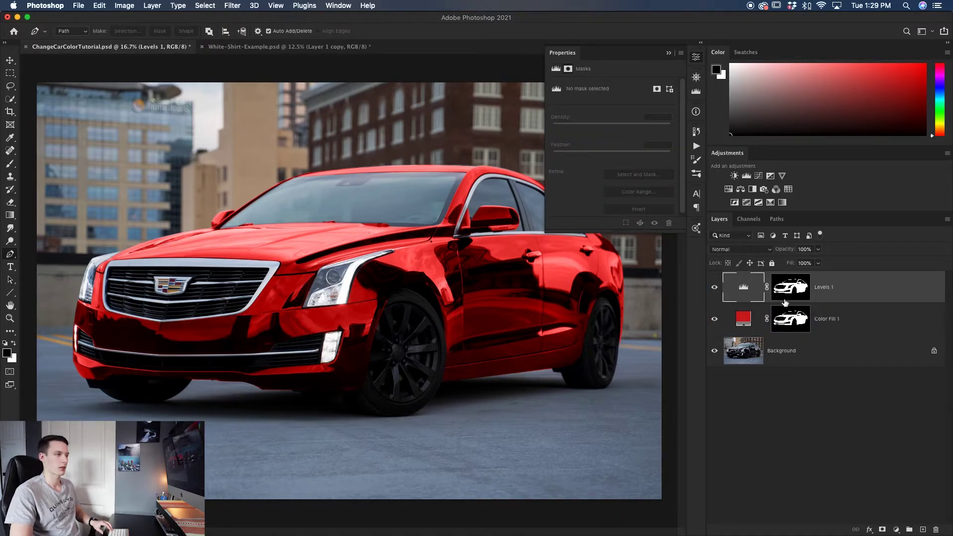
click(743, 287)
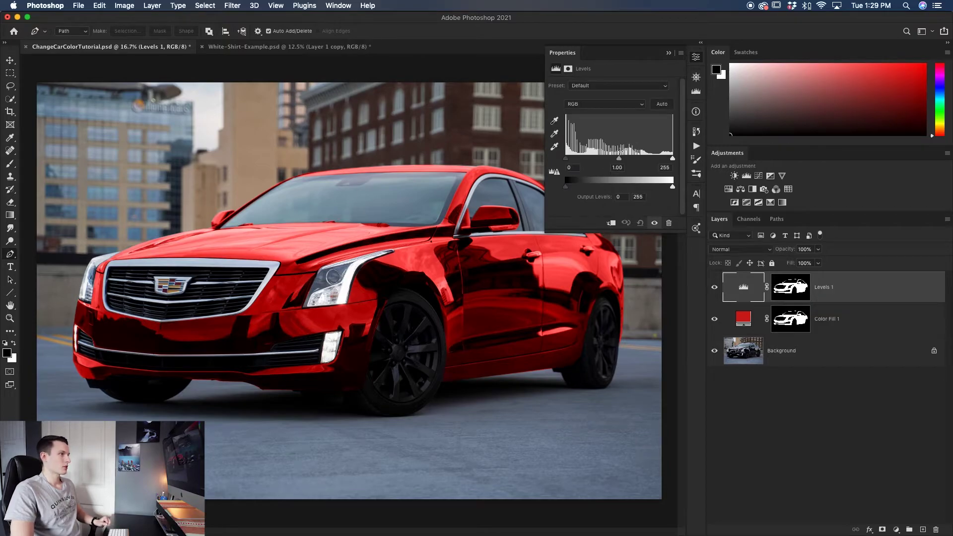
mouse_move(620, 162)
mouse_down()
mouse_move(637, 161)
mouse_move(573, 160)
mouse_move(622, 159)
mouse_up()
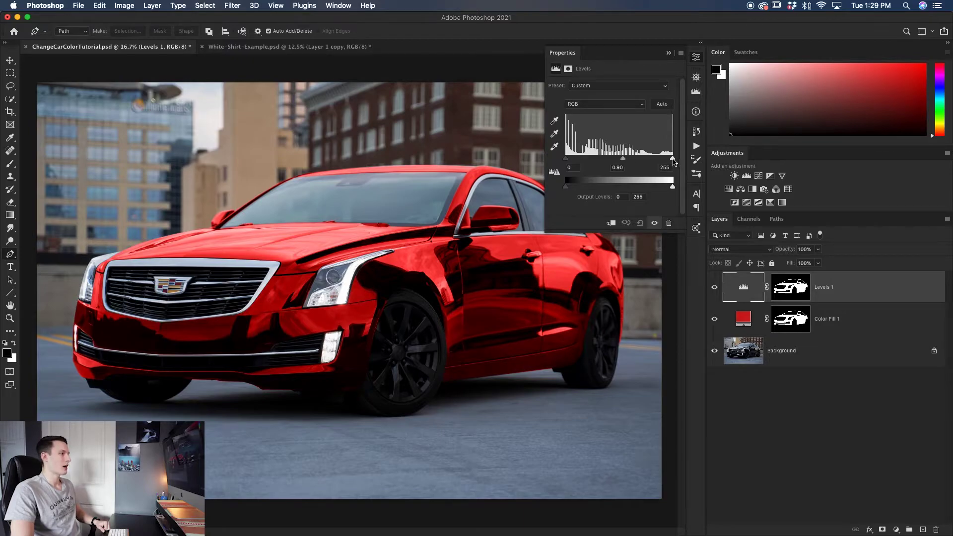
drag(673, 160, 641, 160)
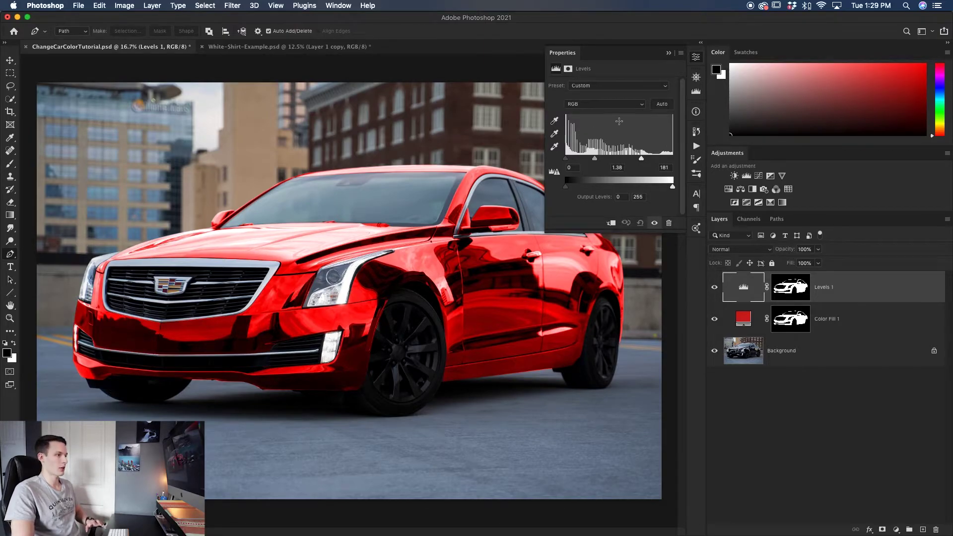
Change Color Fill 1's colour to the muted red 8c3d3d.
click(668, 54)
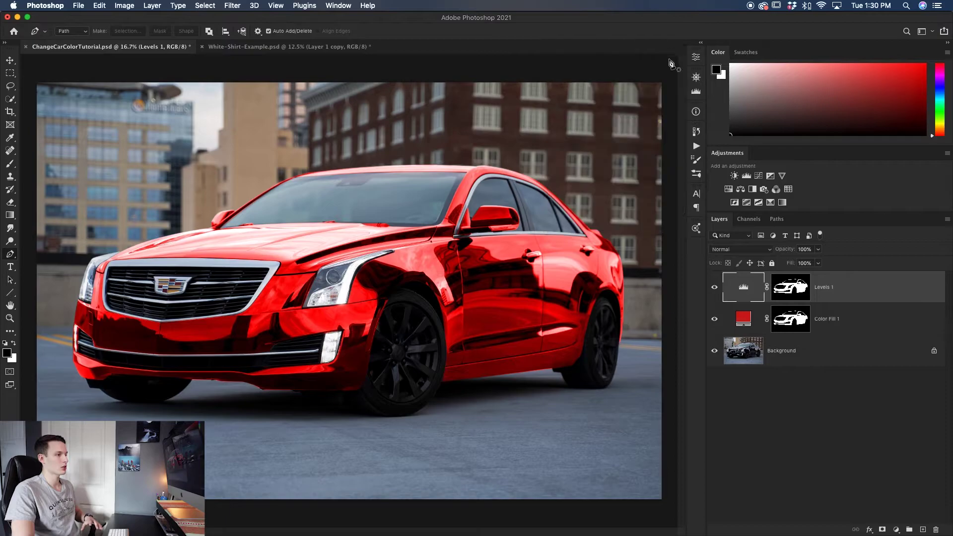
double_click(742, 322)
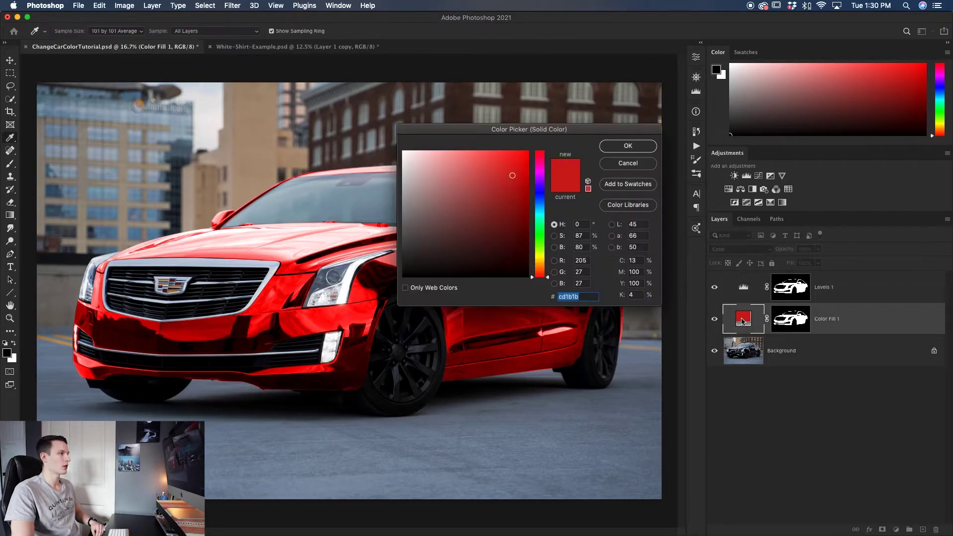
drag(447, 130, 551, 130)
drag(615, 187, 577, 213)
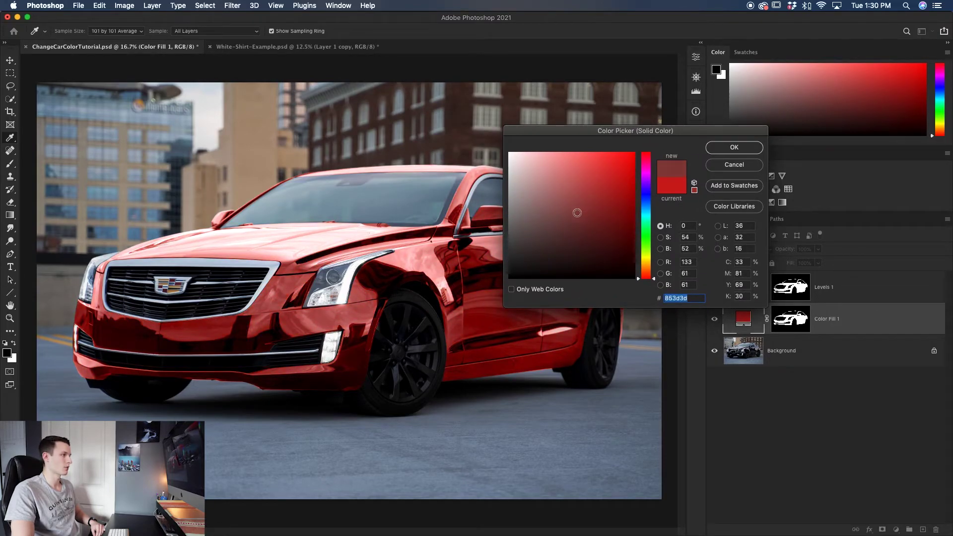
click(734, 148)
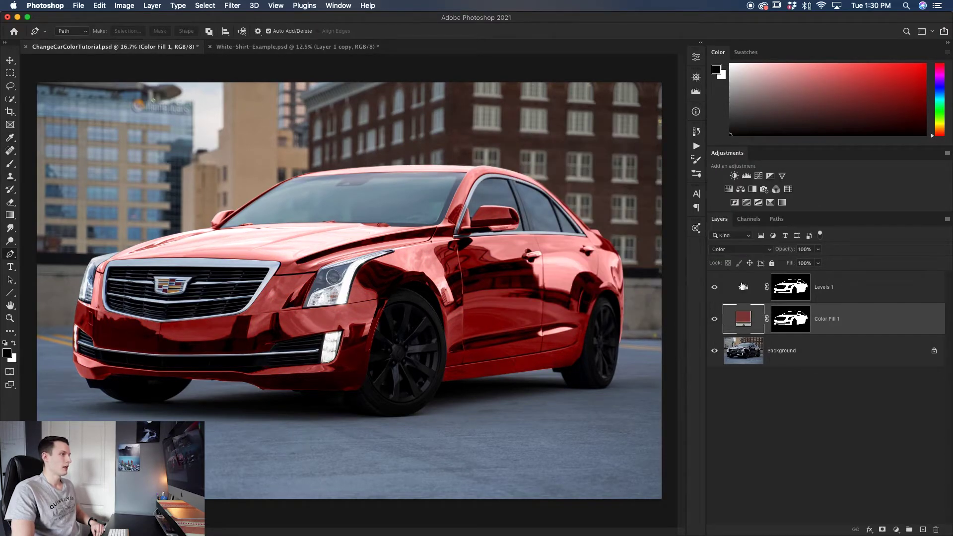
Nudge the Levels 1 midtone to 1.81 and compare against the original black car.
double_click(743, 287)
drag(595, 158, 594, 160)
click(673, 288)
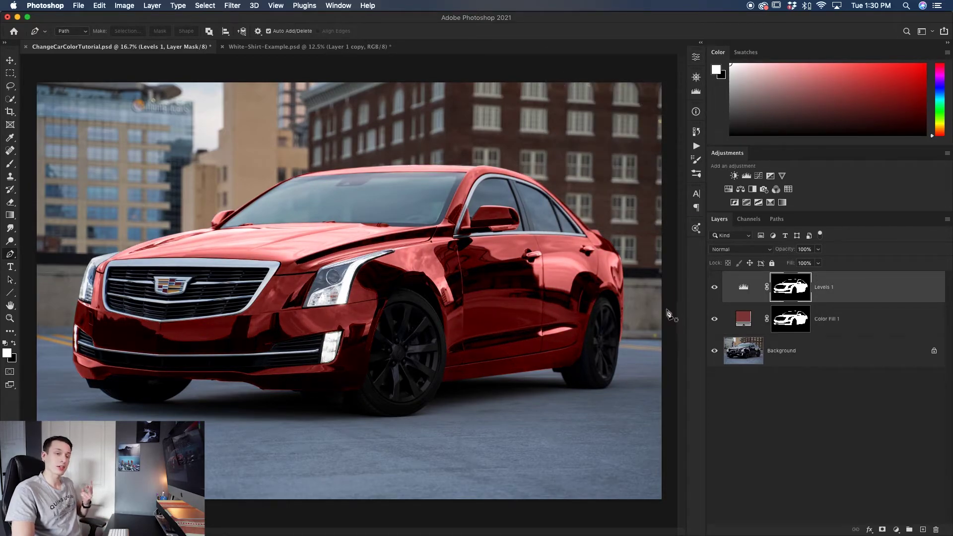
mouse_move(714, 287)
mouse_down()
mouse_move(714, 317)
mouse_move(709, 291)
mouse_up()
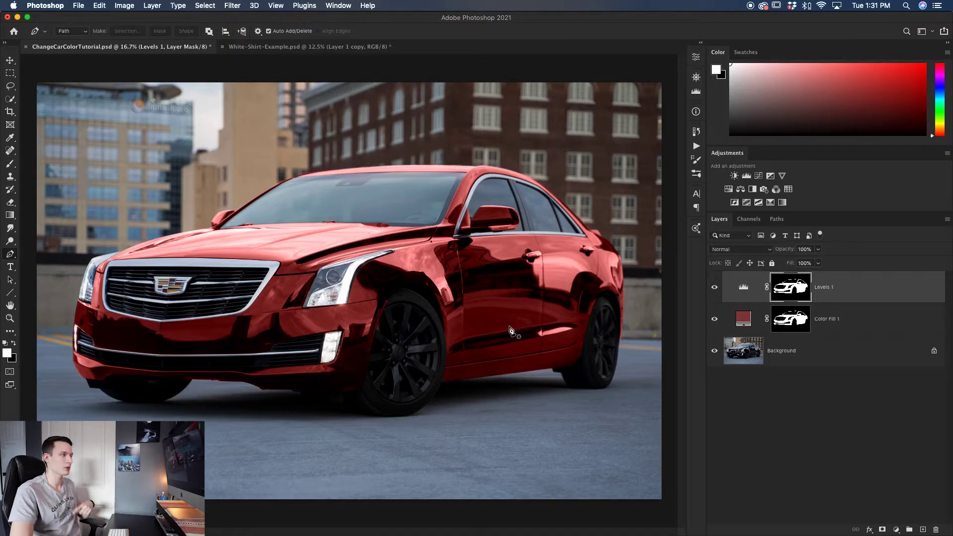
Switch to White-Shirt-Example.psd, inspect the T-shirt up close, and load the shirt selection.
click(334, 48)
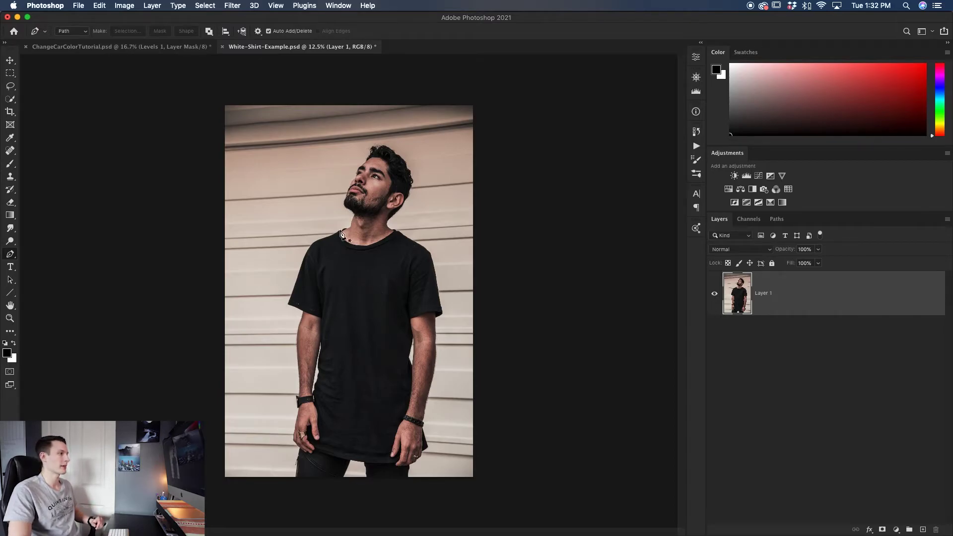
key(super+equal)
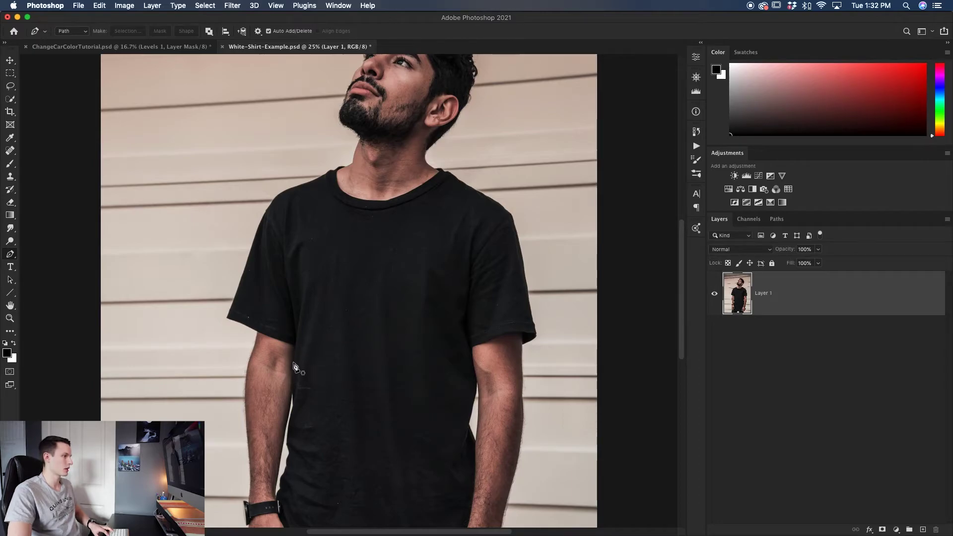
scroll(372, 427, down, 3)
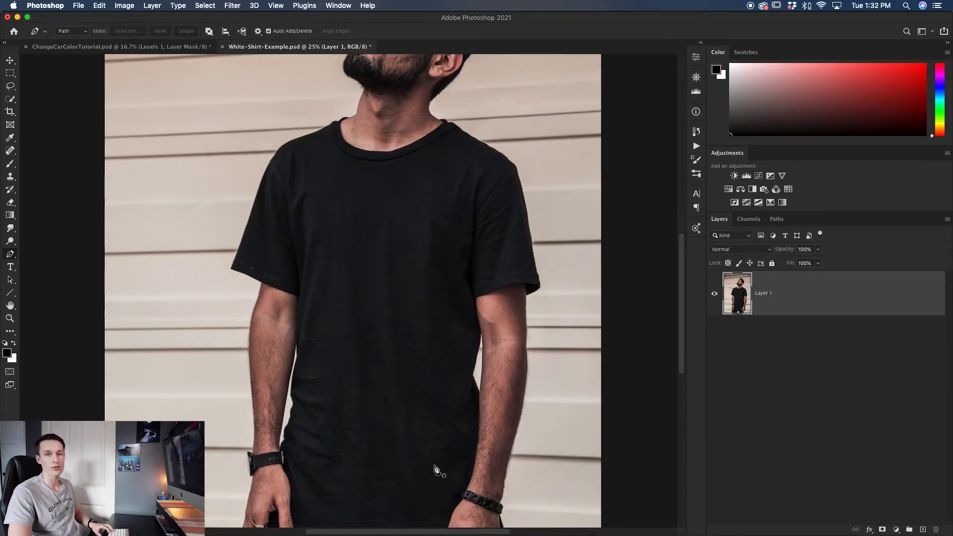
key(super+minus)
key(super+minus)
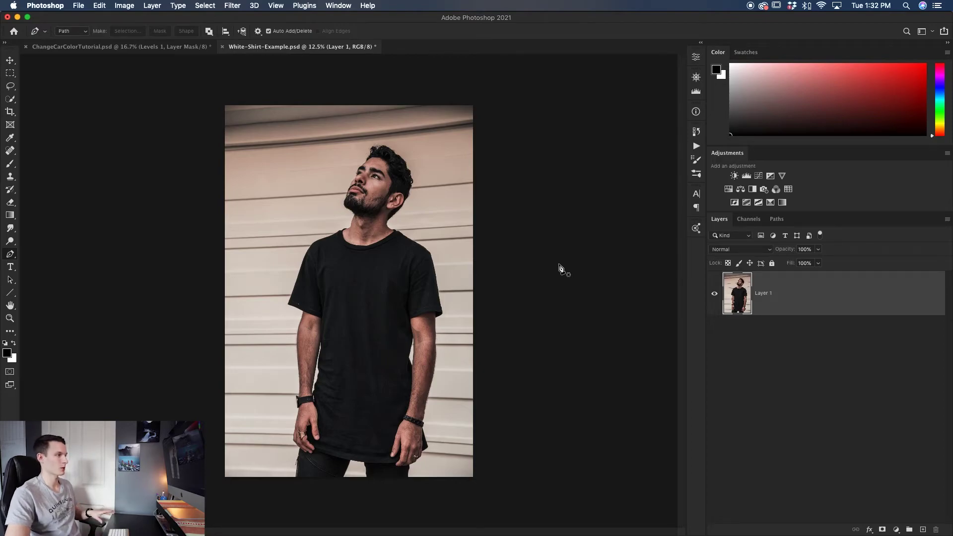
key(super+Return)
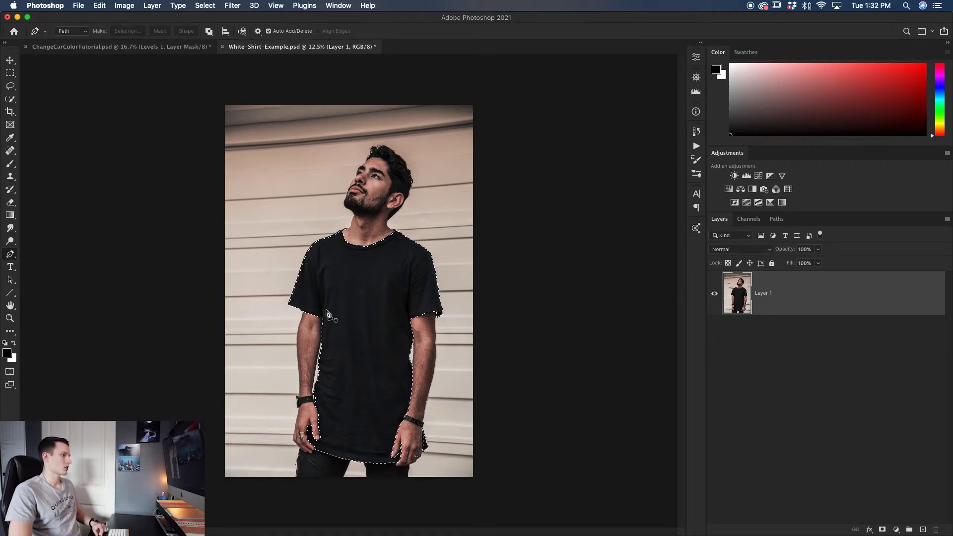
Add a white Solid Color fill layer over the shirt selection and set its blend mode to Color.
click(152, 5)
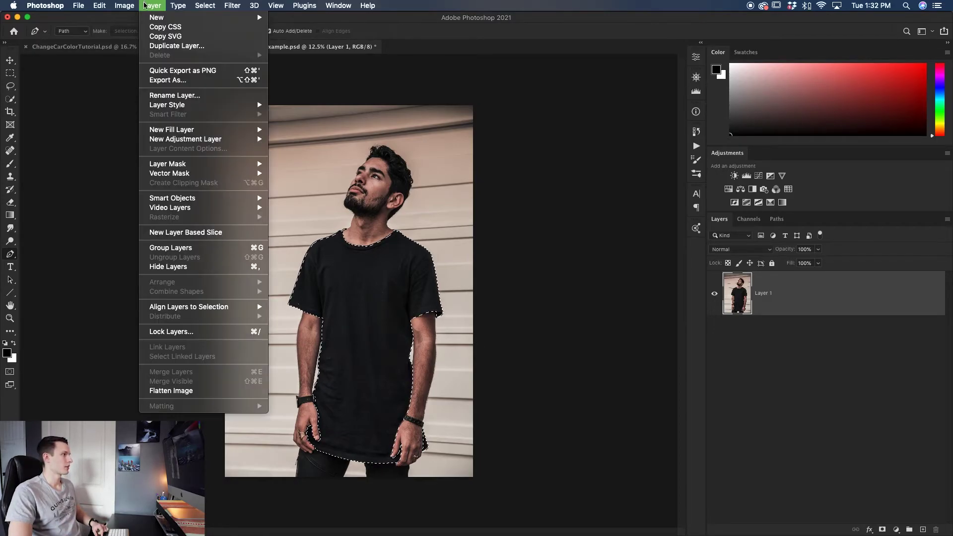
mouse_move(213, 129)
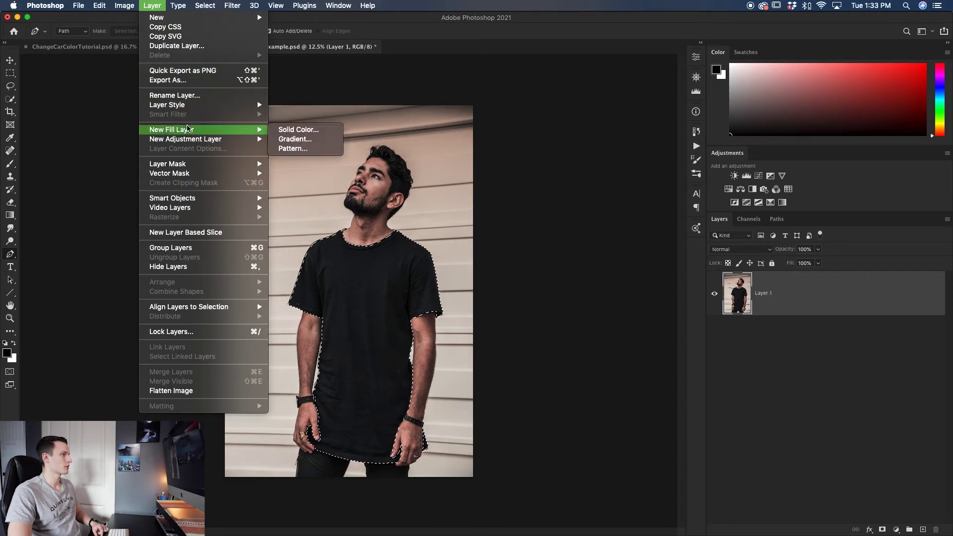
click(308, 130)
click(397, 148)
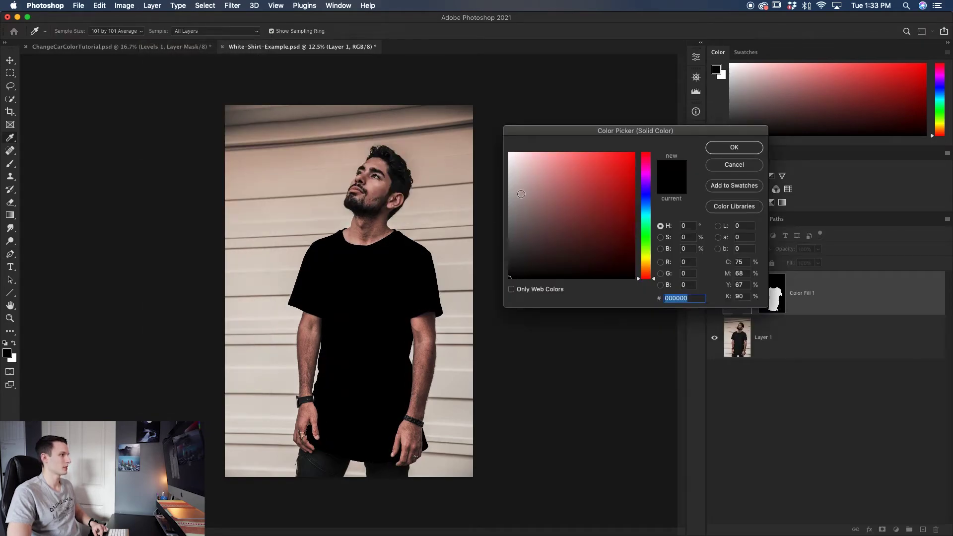
click(718, 146)
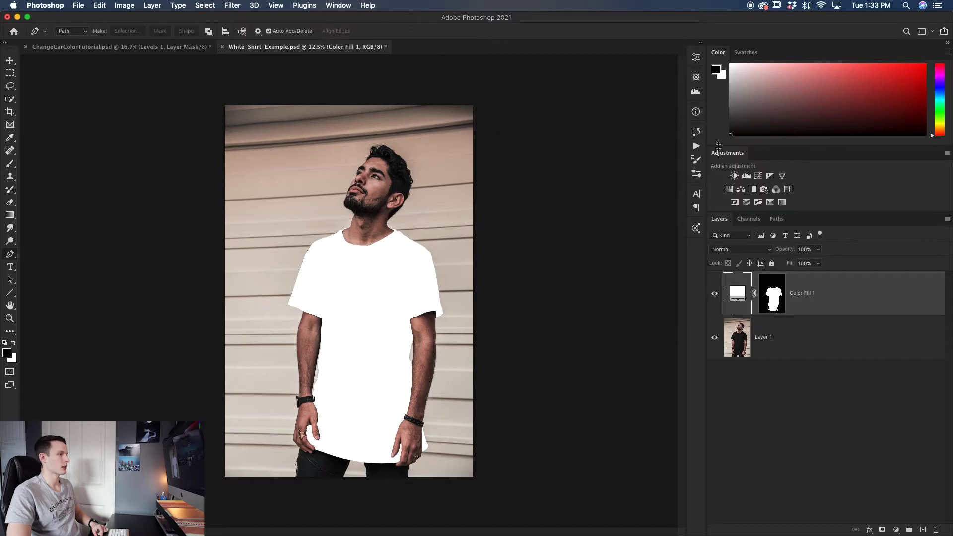
click(739, 249)
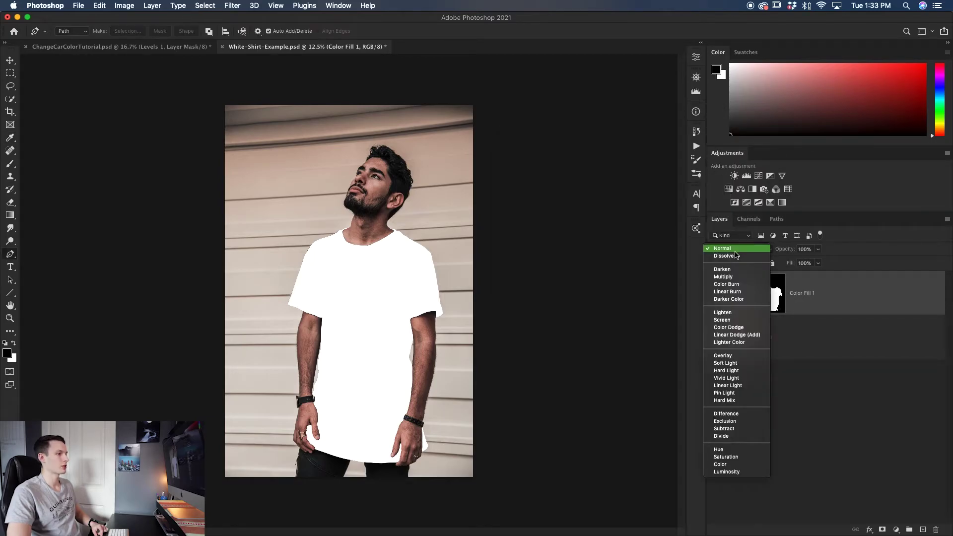
click(734, 464)
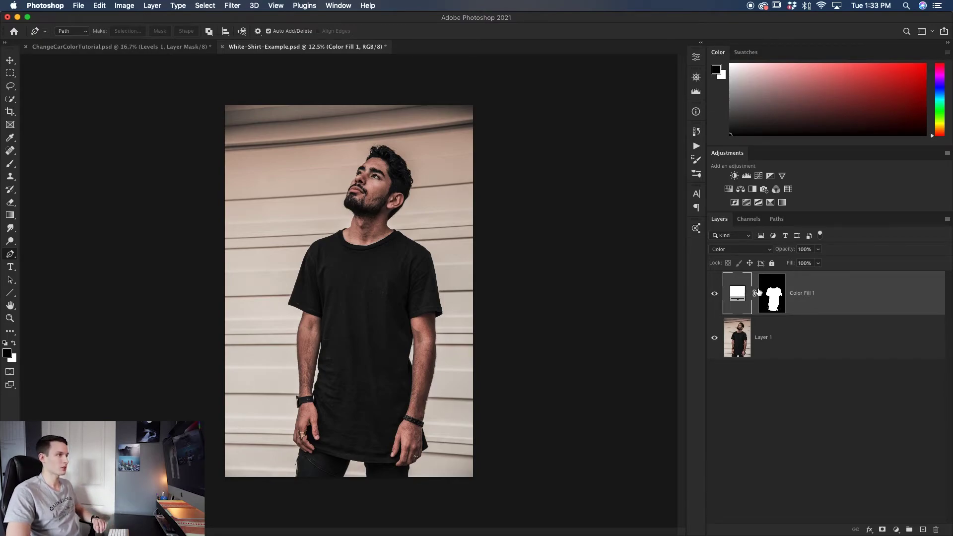
Add Levels 1 with the shirt mask copied onto it, then drag the white-point slider far left.
click(748, 176)
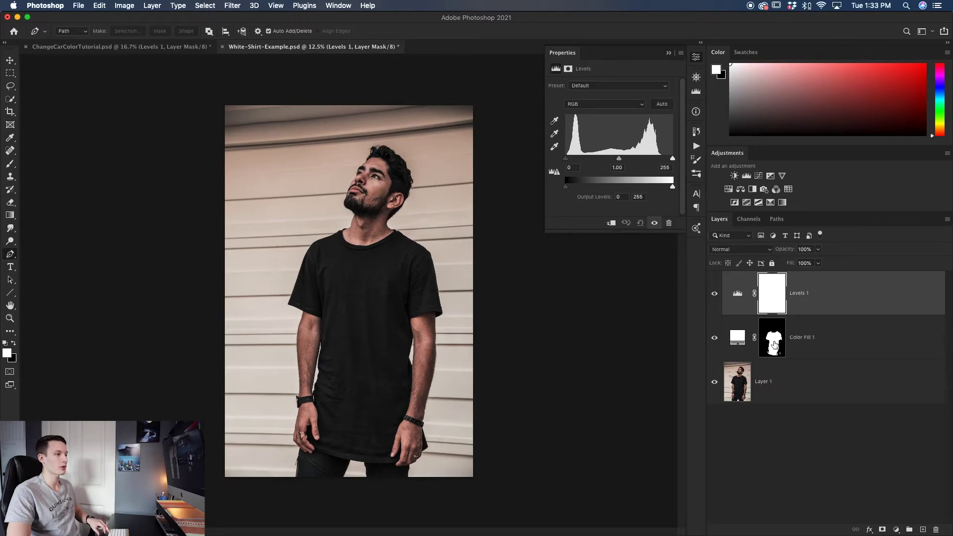
drag(774, 344, 771, 297)
drag(619, 159, 572, 161)
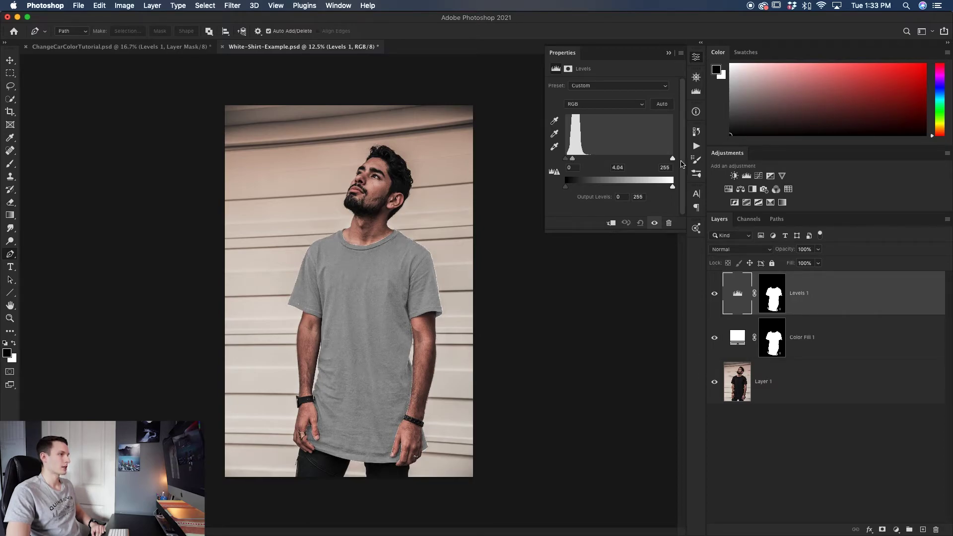
mouse_move(672, 160)
mouse_down()
mouse_move(569, 162)
mouse_move(576, 162)
mouse_up()
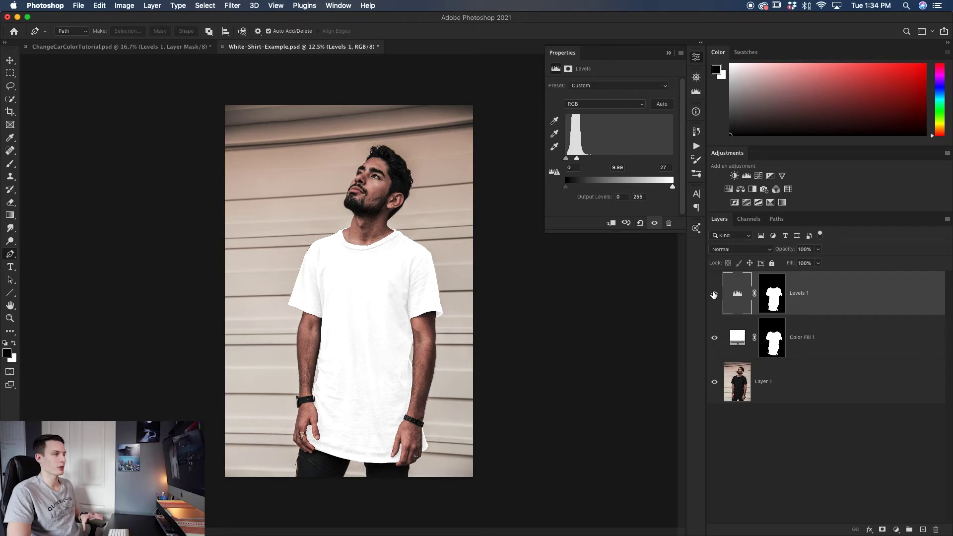
click(872, 344)
Delete the shirt photo's Color Fill 1 layer and switch back to ChangeCarColorTutorial.psd.
key(Delete)
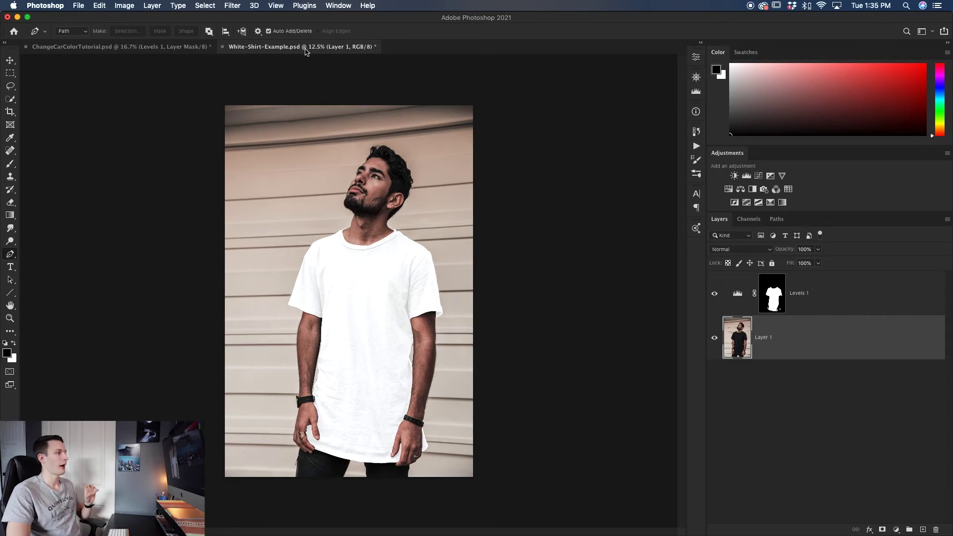
click(186, 50)
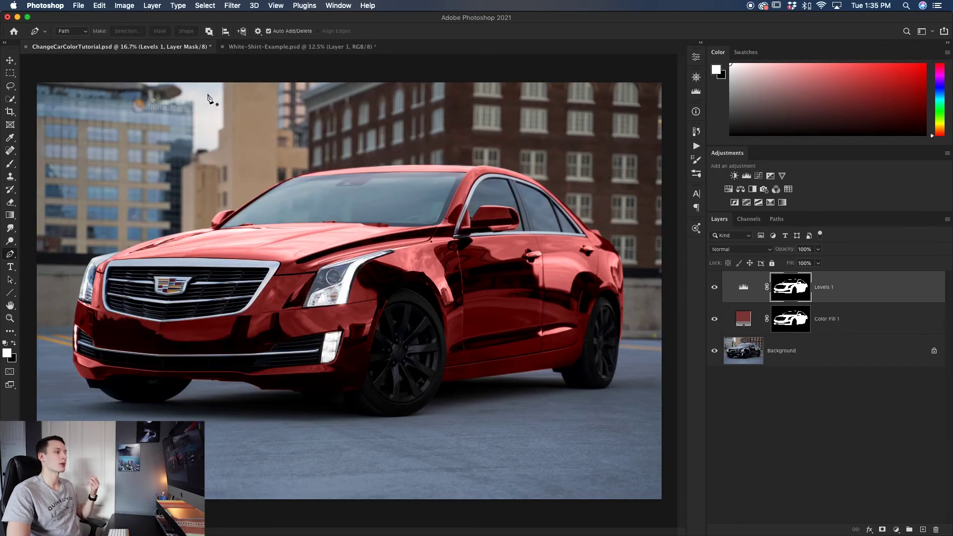